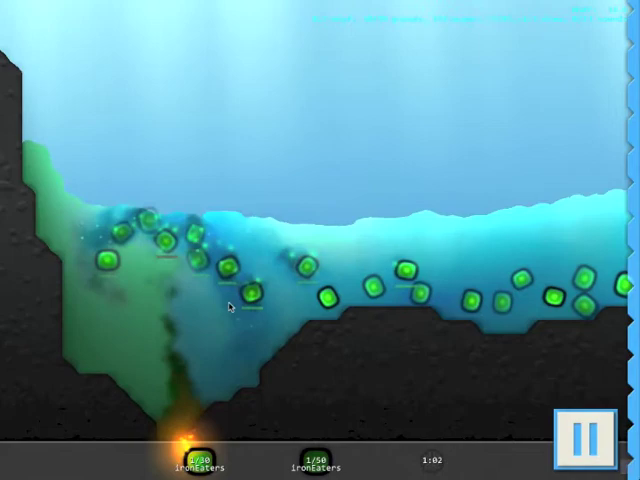
# Herd the algae cells into a clump so red grazers spawn and multiply, passing 4/20 at once.
pyautogui.moveTo(227, 304); pyautogui.dragTo(157, 295)
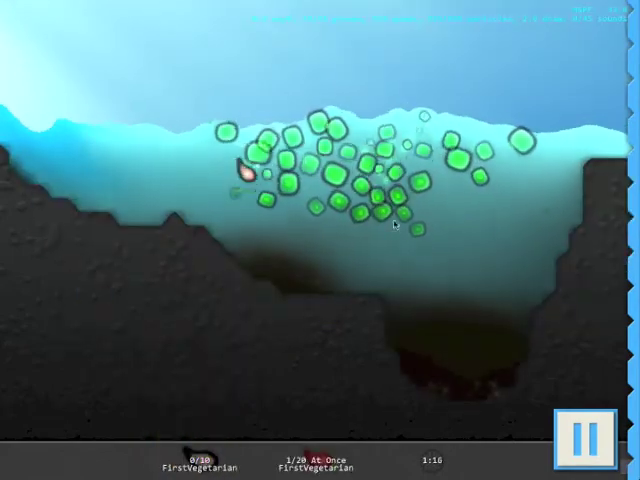
pyautogui.moveTo(395, 225); pyautogui.dragTo(525, 218)
pyautogui.moveTo(504, 131)
pyautogui.mouseDown()
pyautogui.moveTo(444, 133)
pyautogui.moveTo(501, 339)
pyautogui.moveTo(277, 242)
pyautogui.moveTo(206, 175)
pyautogui.mouseUp()
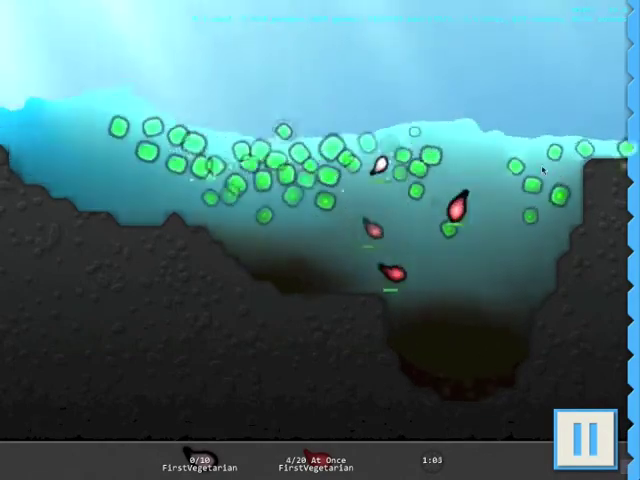
pyautogui.moveTo(349, 184)
pyautogui.mouseDown()
pyautogui.moveTo(575, 165)
pyautogui.moveTo(330, 157)
pyautogui.moveTo(380, 271)
pyautogui.moveTo(333, 326)
pyautogui.moveTo(269, 286)
pyautogui.mouseUp()
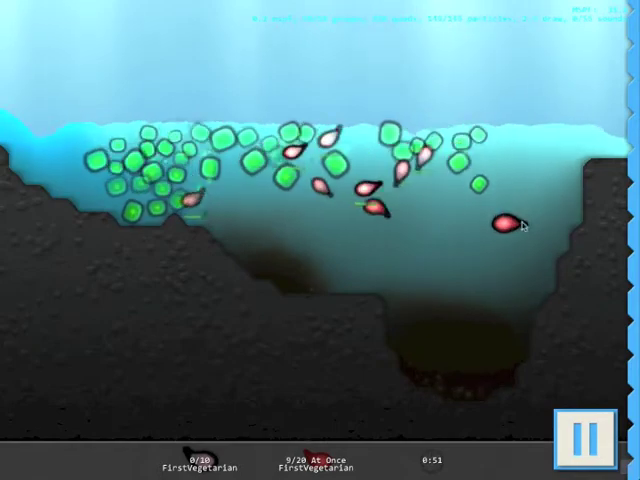
# Slosh the water so grazers reach the algae, peaking at 11/20 grazers alive at once.
pyautogui.moveTo(451, 209); pyautogui.dragTo(322, 167)
pyautogui.moveTo(543, 209)
pyautogui.mouseDown()
pyautogui.moveTo(212, 79)
pyautogui.moveTo(349, 103)
pyautogui.mouseUp()
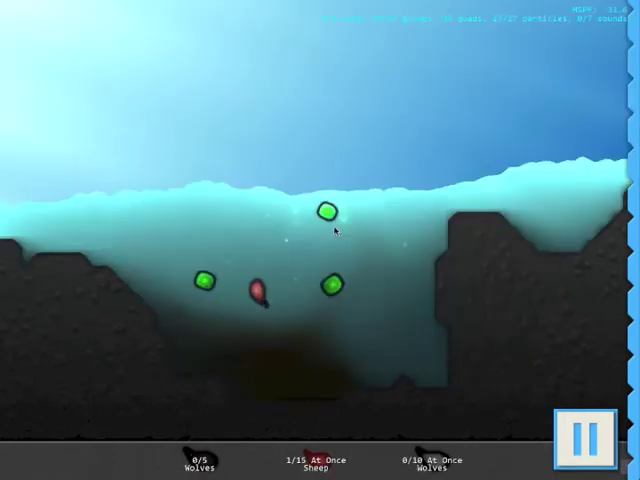
pyautogui.moveTo(335, 230)
pyautogui.mouseDown()
pyautogui.moveTo(379, 186)
pyautogui.moveTo(363, 226)
pyautogui.moveTo(361, 219)
pyautogui.moveTo(439, 190)
pyautogui.moveTo(511, 184)
pyautogui.moveTo(569, 209)
pyautogui.moveTo(572, 220)
pyautogui.moveTo(556, 185)
pyautogui.moveTo(537, 175)
pyautogui.mouseUp()
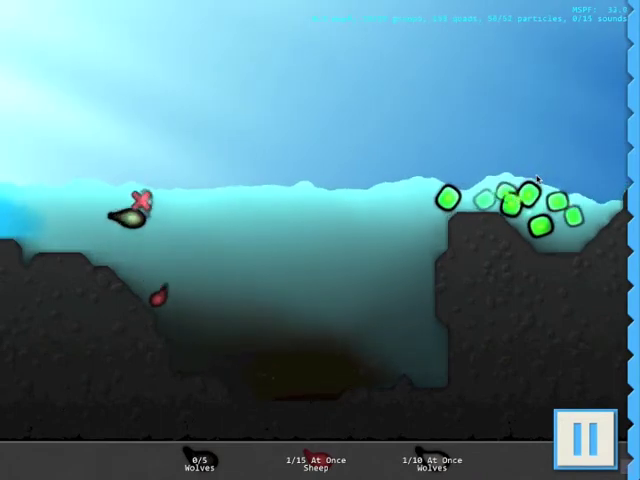